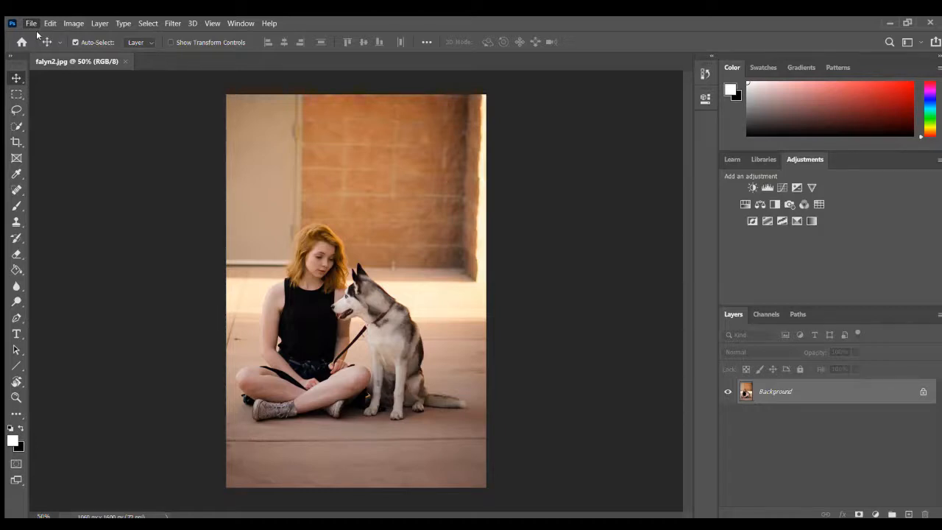
key(ctrl+o)
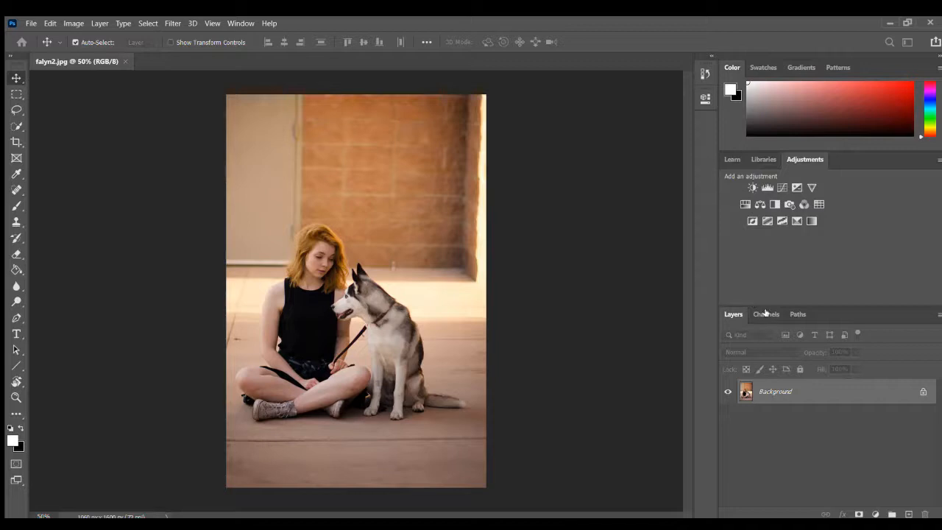
key(i)
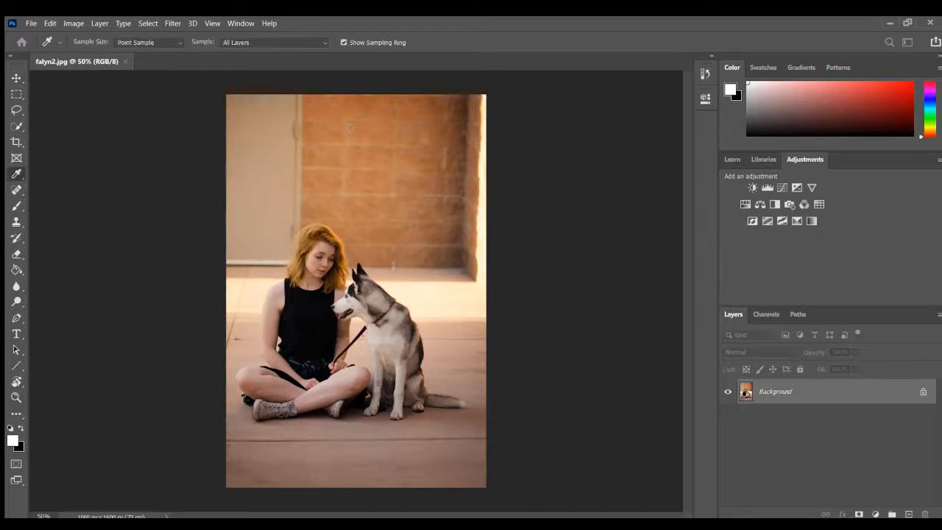
key(v)
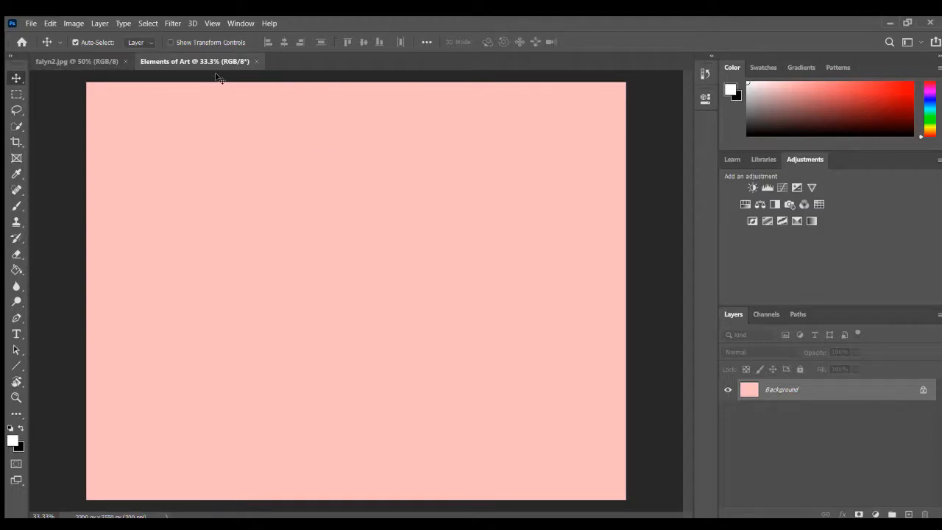
click(103, 62)
click(176, 61)
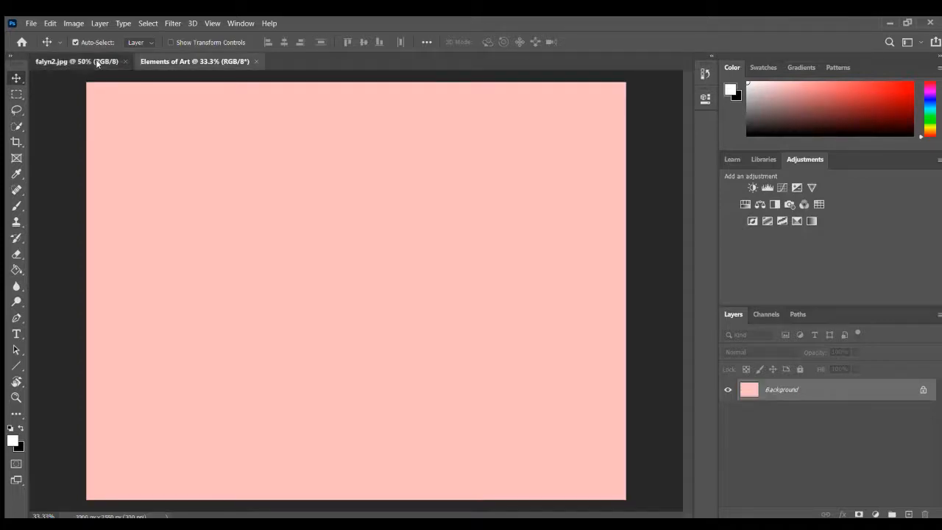
click(99, 61)
click(219, 61)
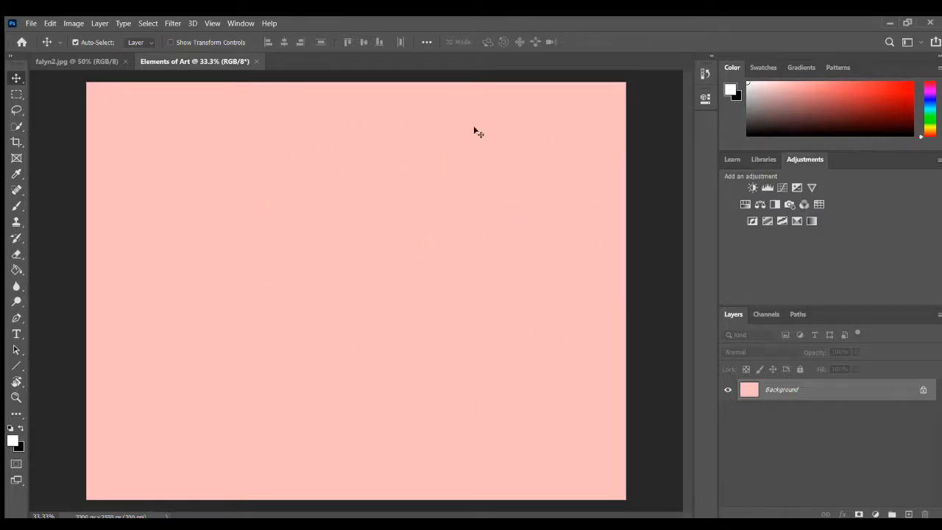
Copy the falyn2.jpg photo onto the pink Elements of Art canvas as a new layer
click(77, 61)
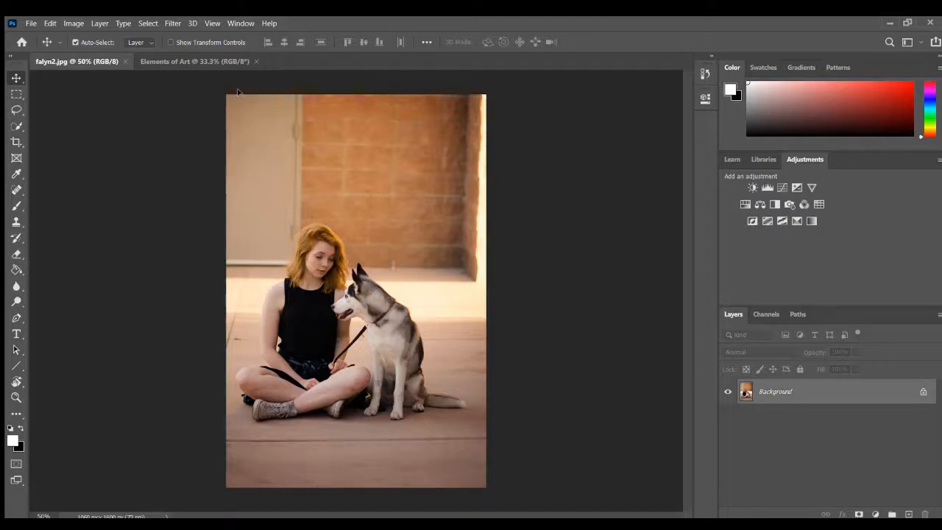
click(217, 61)
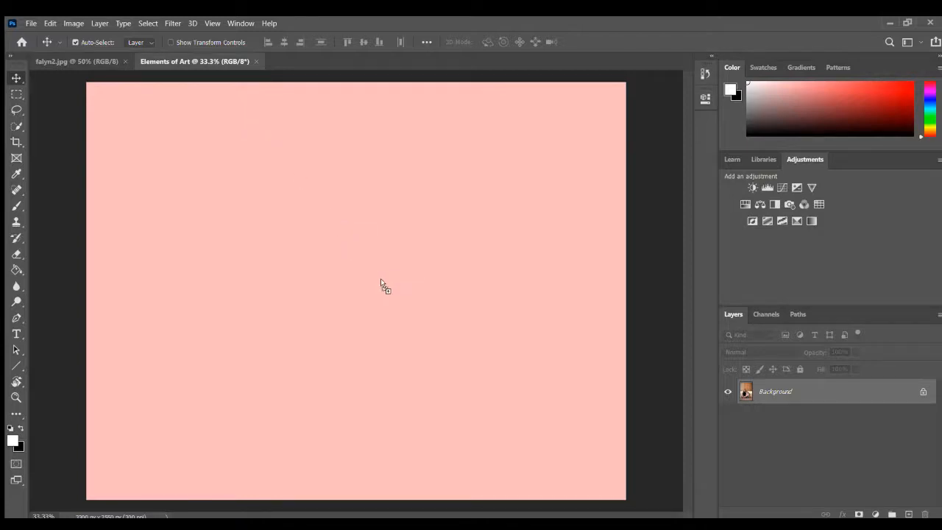
drag(380, 279, 381, 279)
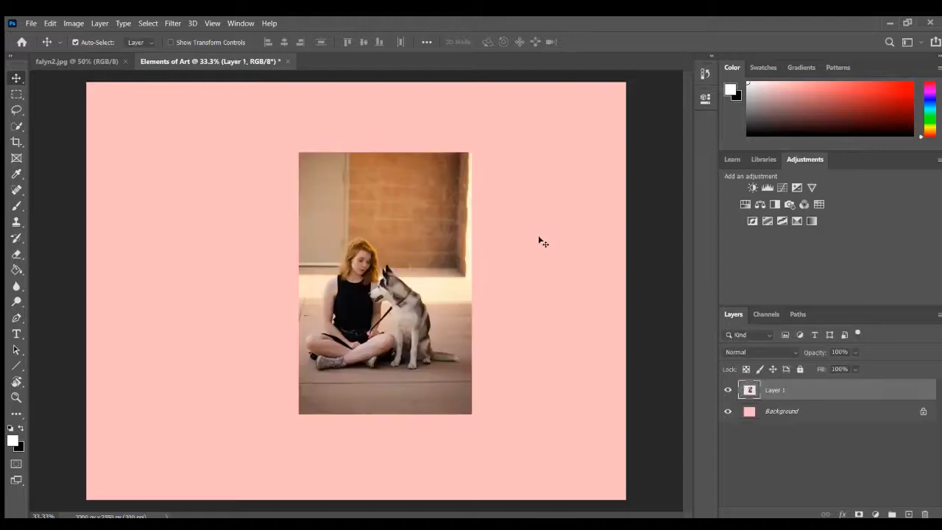
Place a second copy of the falyn2.jpg photo on the Elements of Art canvas and undo that addition
click(63, 61)
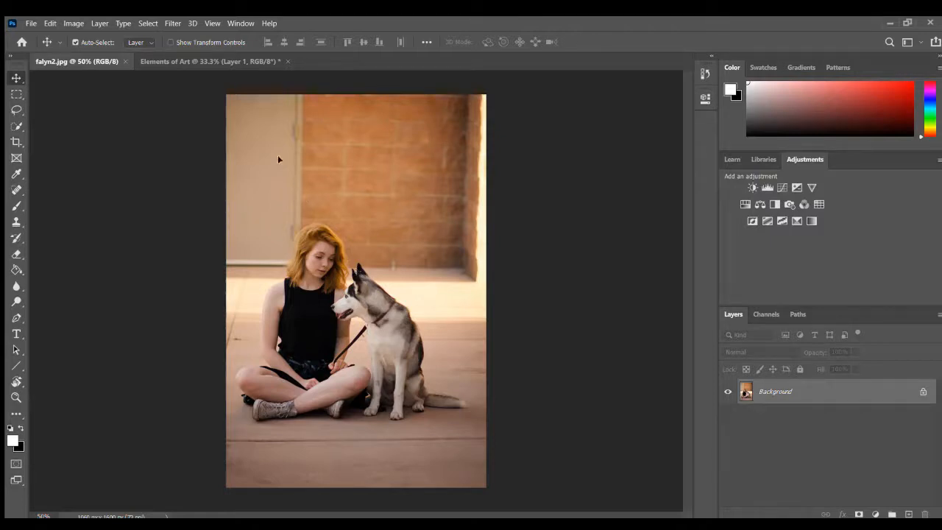
click(190, 61)
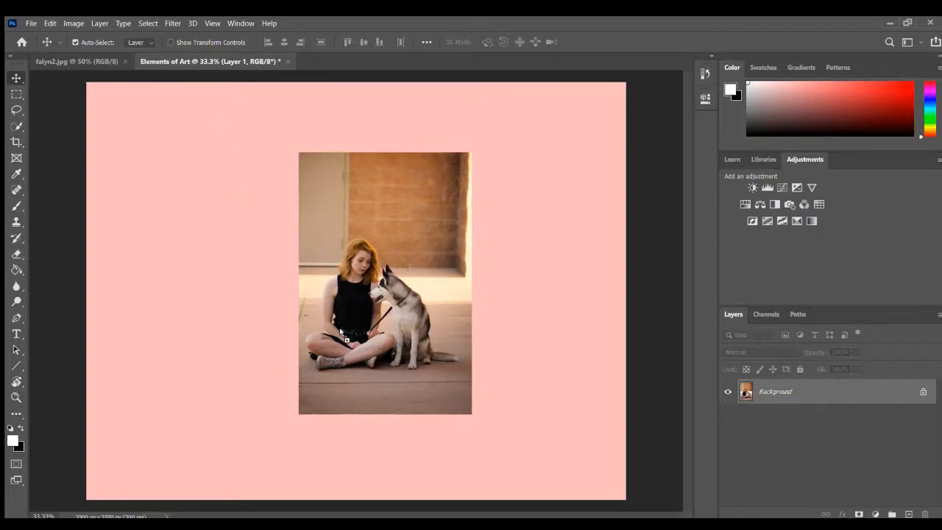
drag(340, 331, 340, 331)
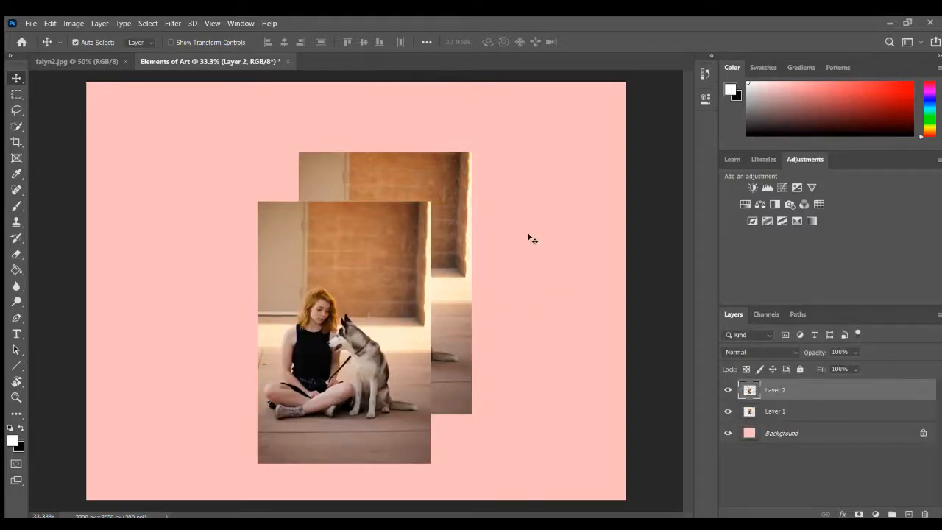
key(ctrl+z)
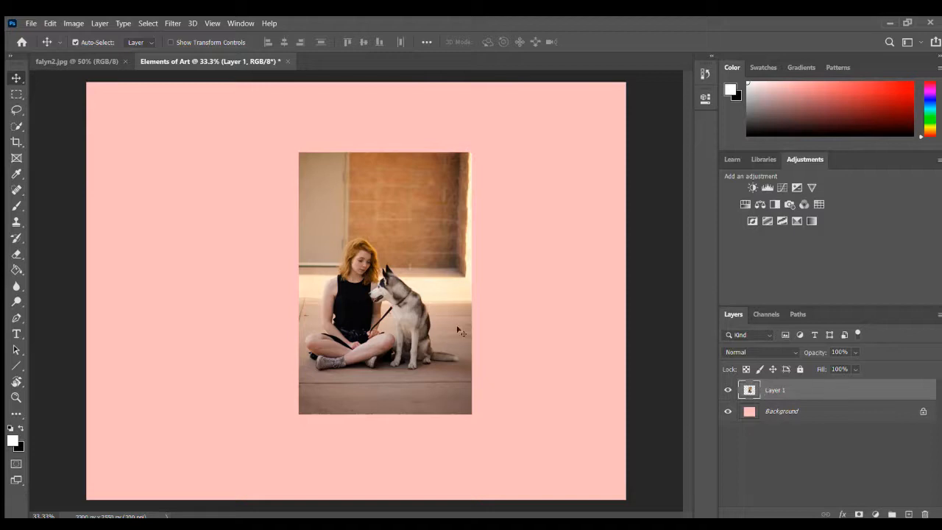
Scale the photo layer proportionally to about 56% and move it into the canvas's upper-left corner
drag(359, 238, 282, 250)
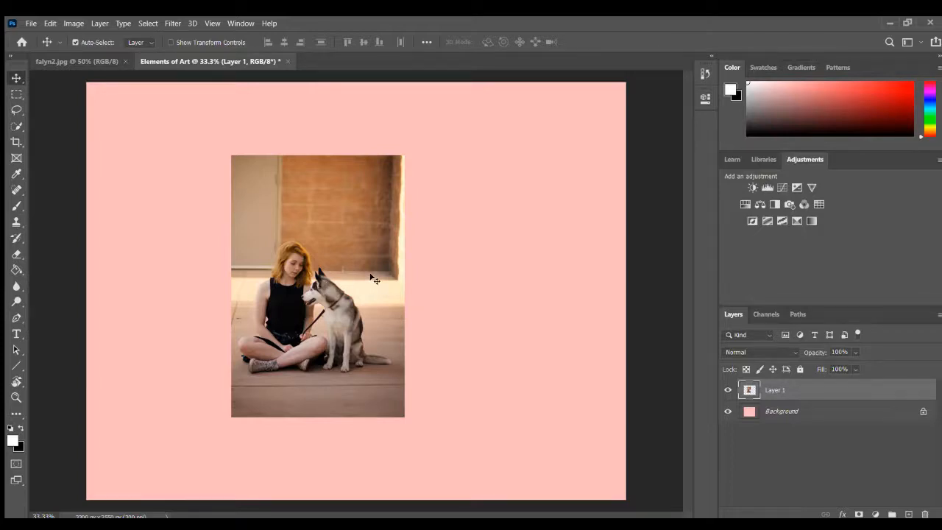
key(ctrl)
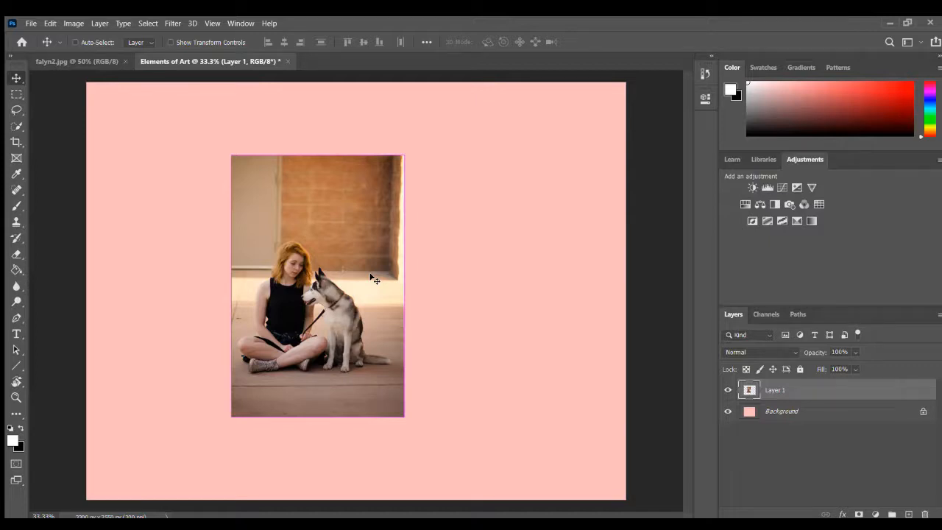
key(ctrl+t)
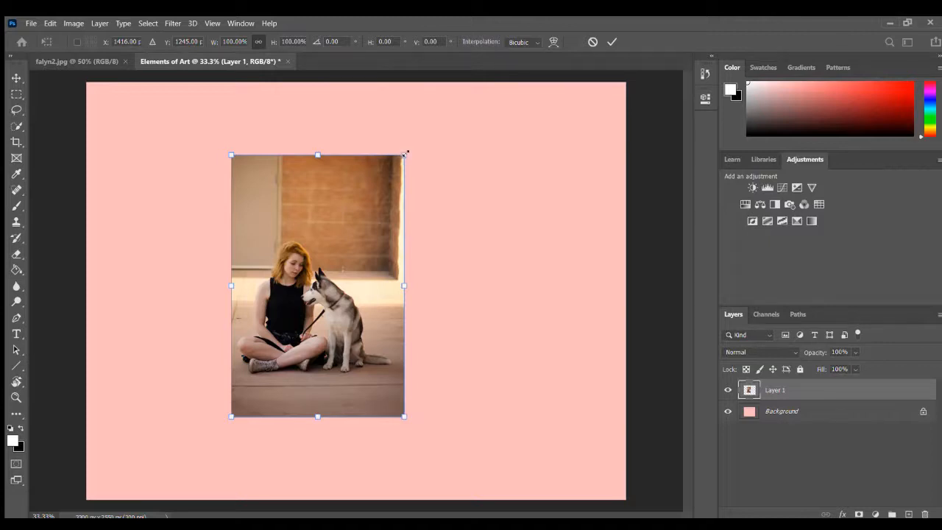
drag(404, 153, 328, 273)
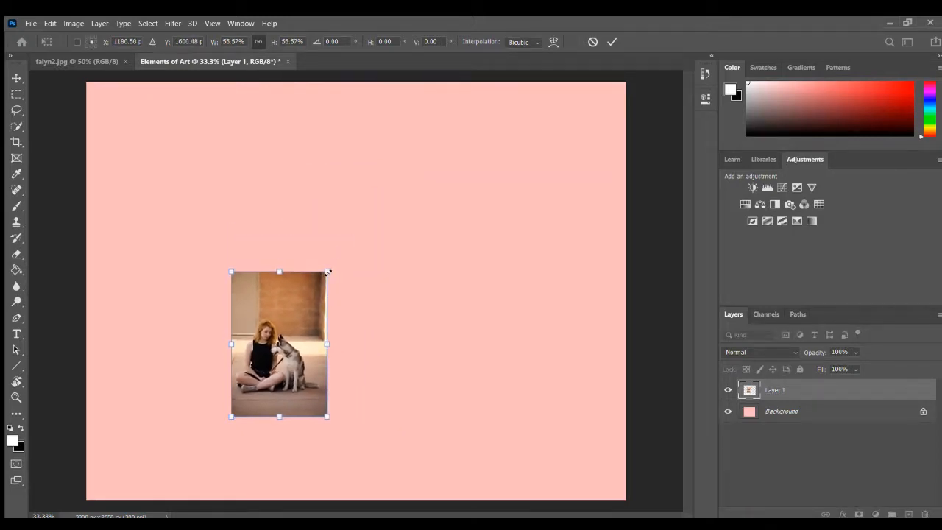
key(Return)
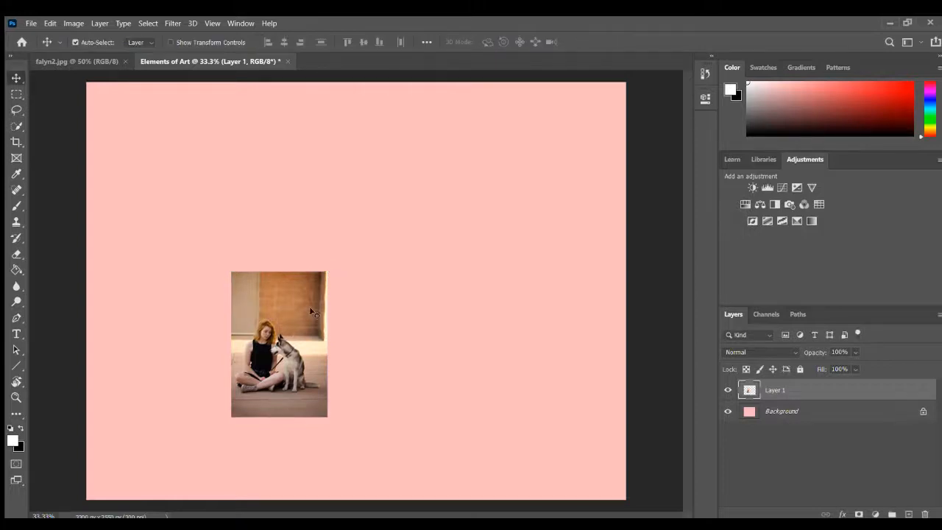
drag(293, 344, 179, 168)
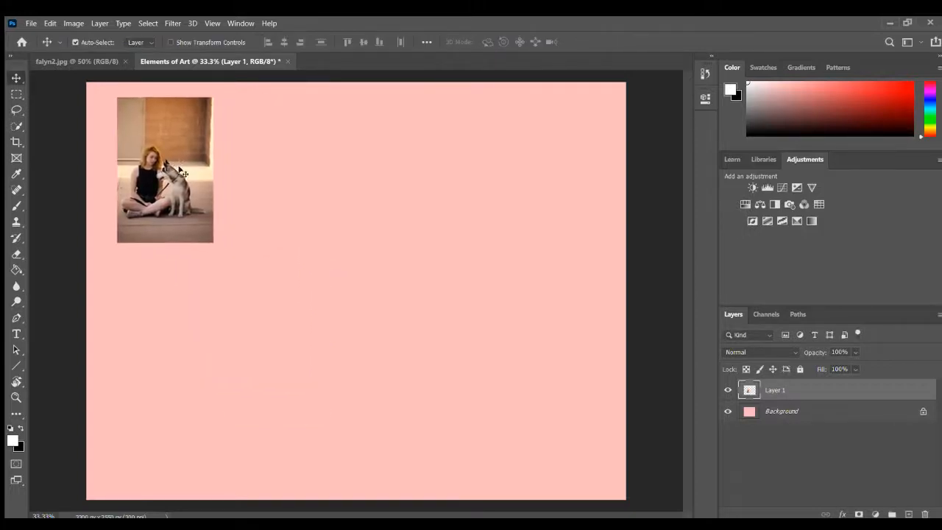
Enlarge the photo layer with Free Transform and reposition it near the canvas's upper-left corner
key(ctrl+t)
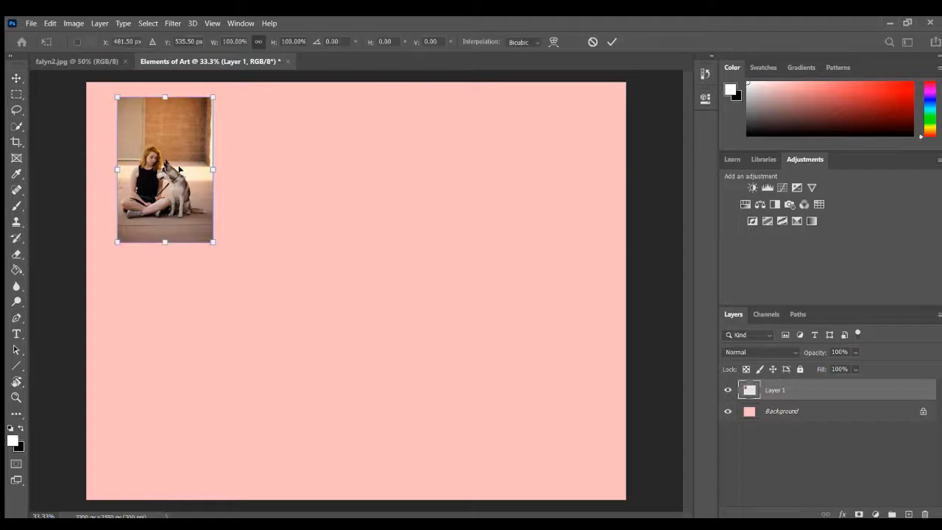
drag(211, 242, 252, 318)
key(Return)
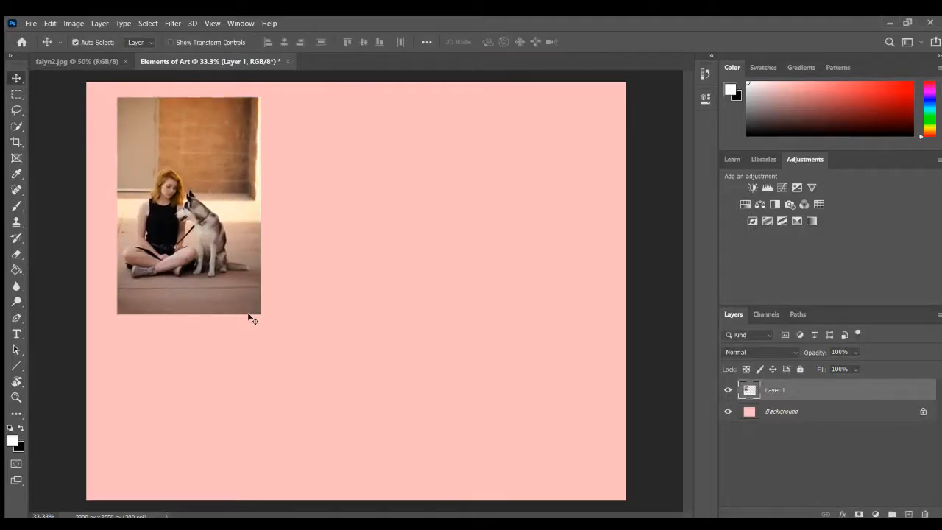
drag(200, 269, 225, 268)
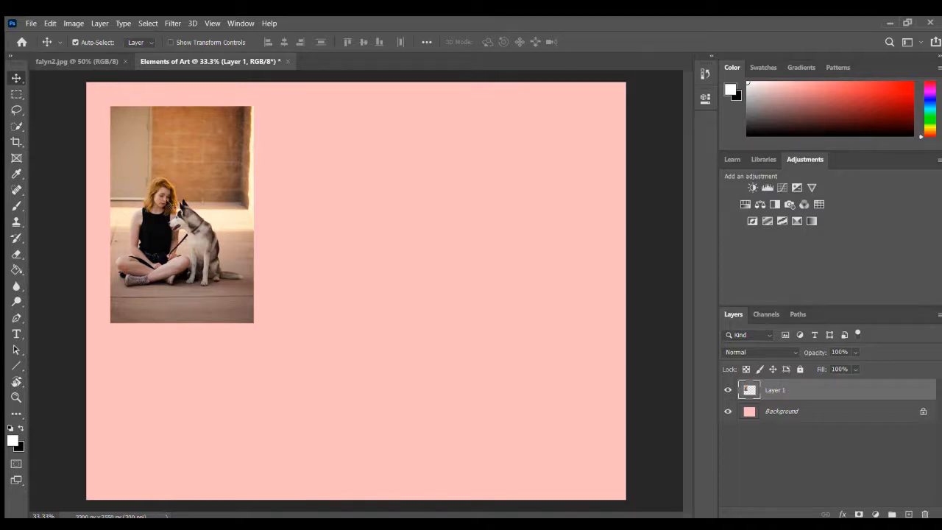
drag(180, 211, 156, 197)
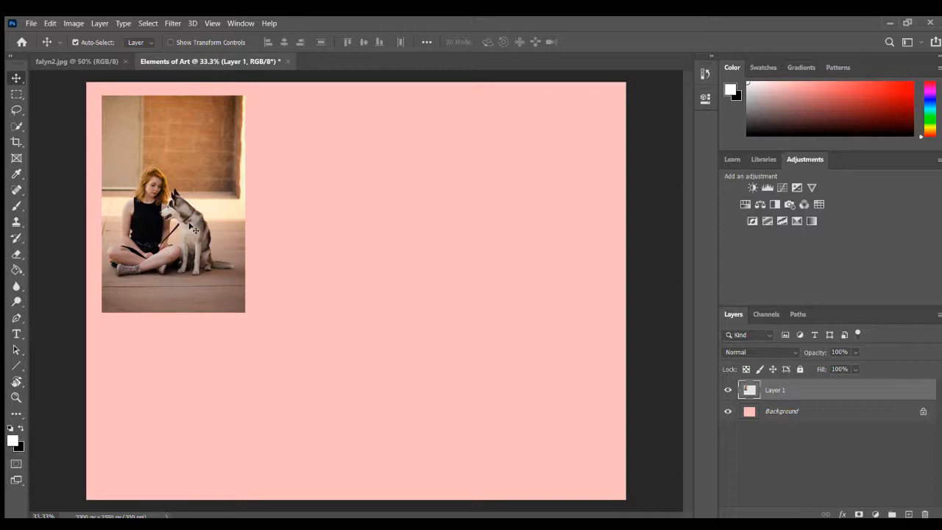
Undo the moves and resizes of the photo layer back to its original placement on the canvas
key(ctrl)
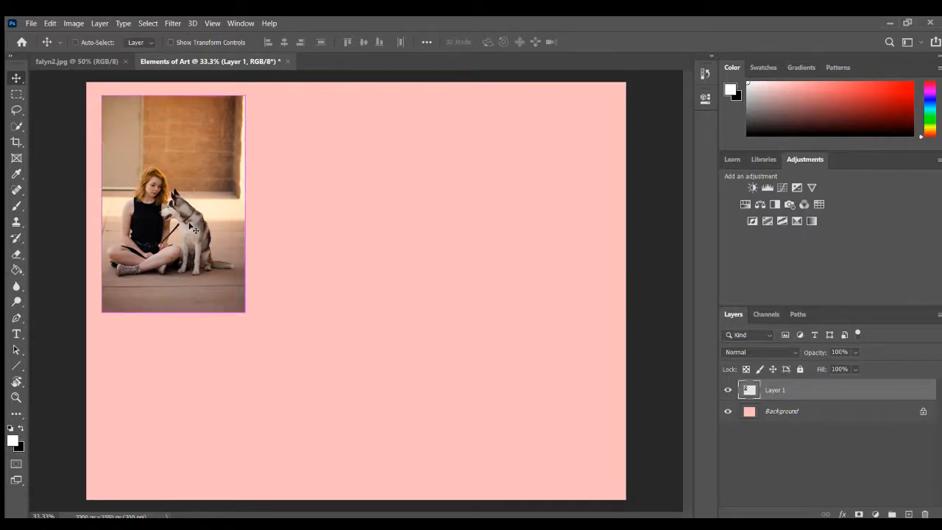
key(ctrl+z)
key(ctrl+z)
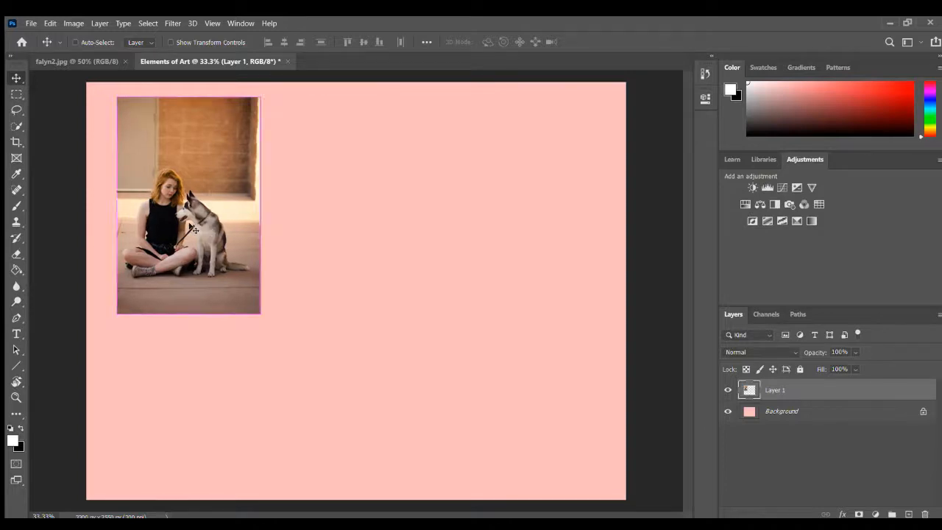
key(ctrl+shift+z)
key(ctrl+shift+z)
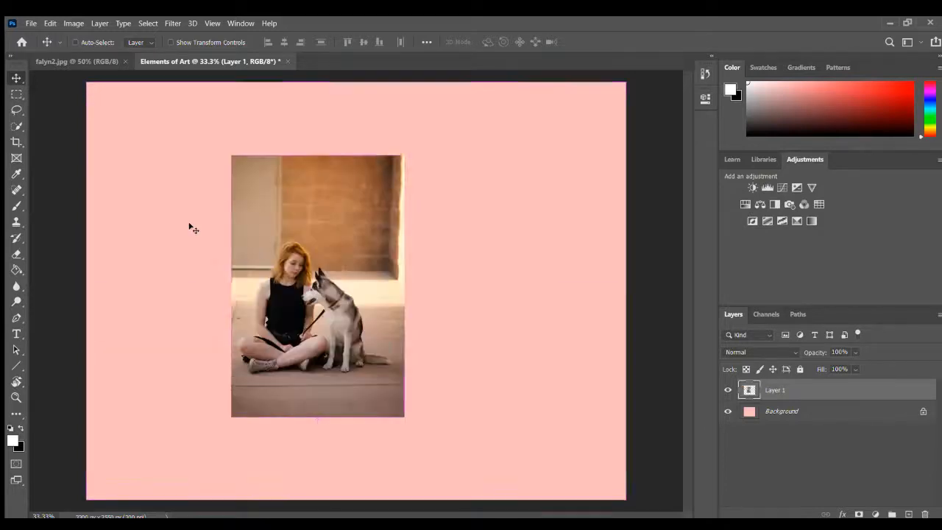
key(ctrl+shift+z)
key(ctrl+z)
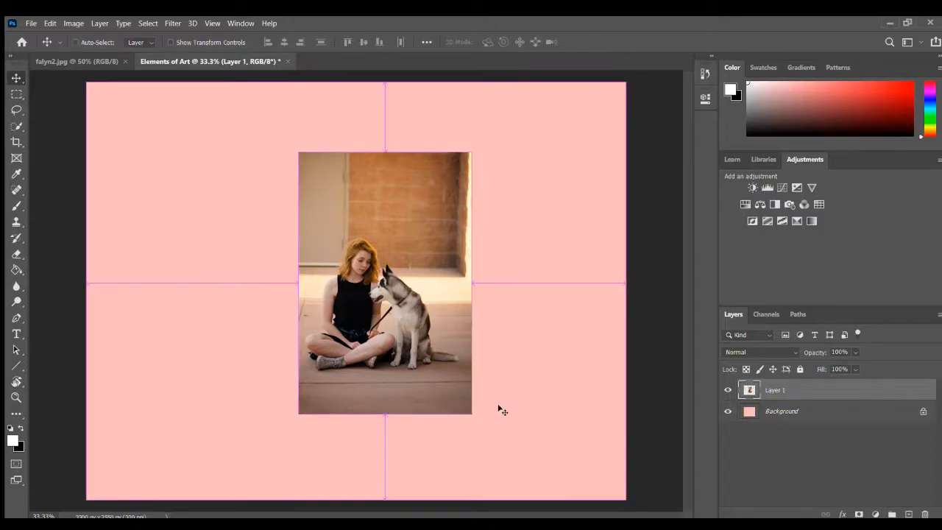
Inspect the placed photo close up, and return to a view of the whole canvas
key(ctrl+plus)
key(ctrl+plus)
key(ctrl+plus)
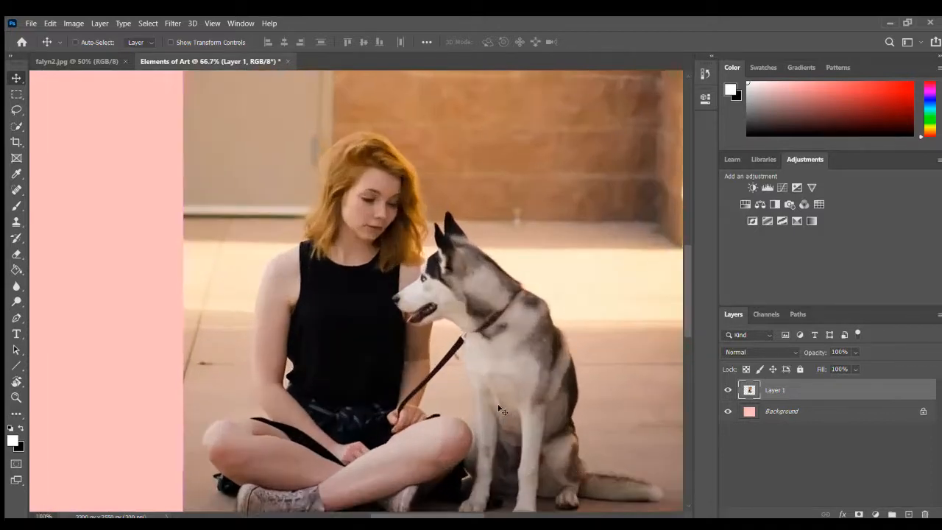
key(ctrl+minus)
key(ctrl+minus)
key(ctrl+minus)
key(ctrl+minus)
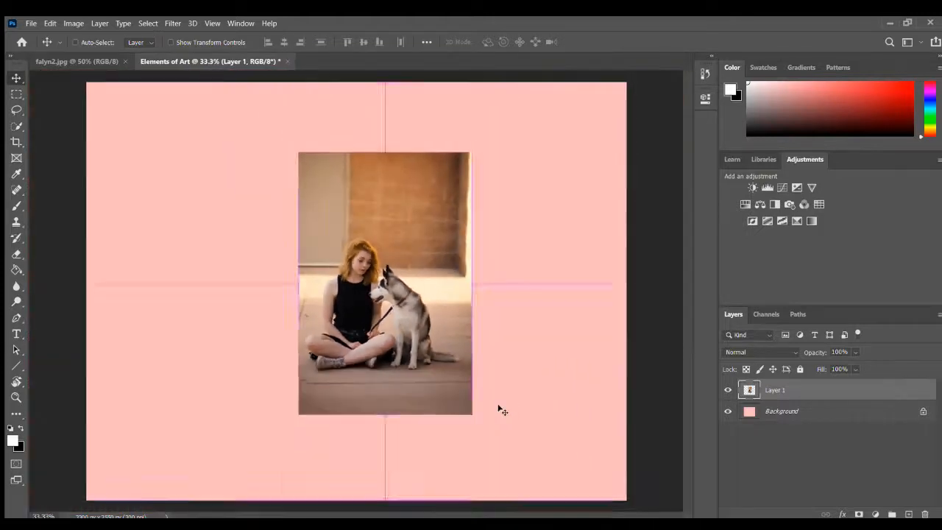
key(ctrl+plus)
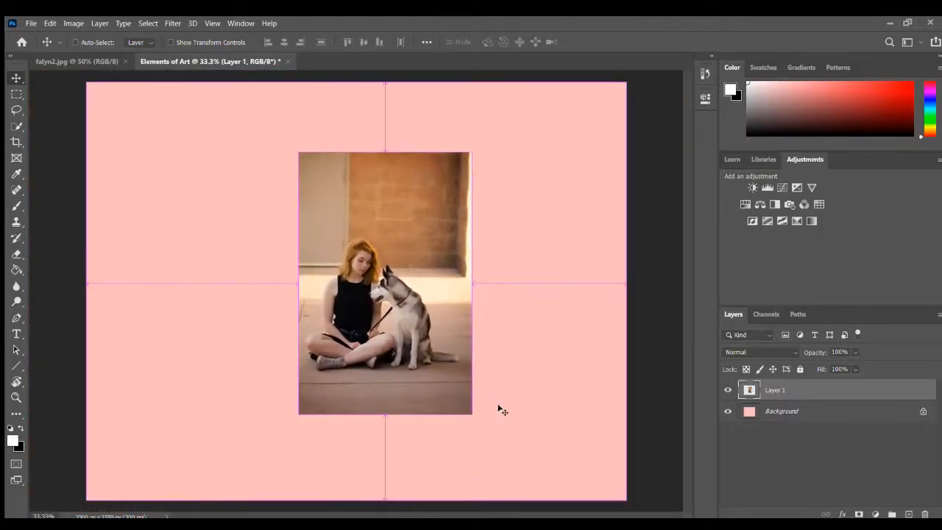
Scale the photo layer to about 67% width and 69% height, placing it in the canvas's upper-left corner
key(ctrl+t)
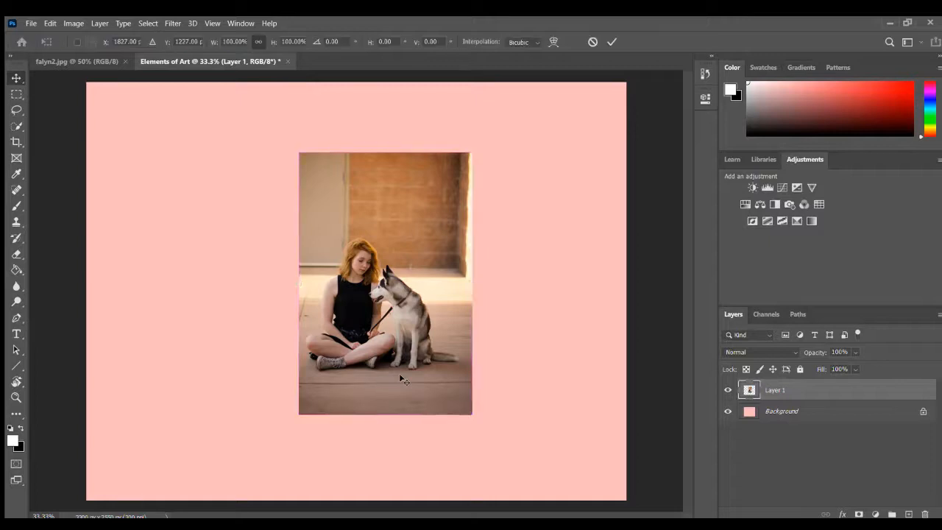
drag(445, 183, 179, 138)
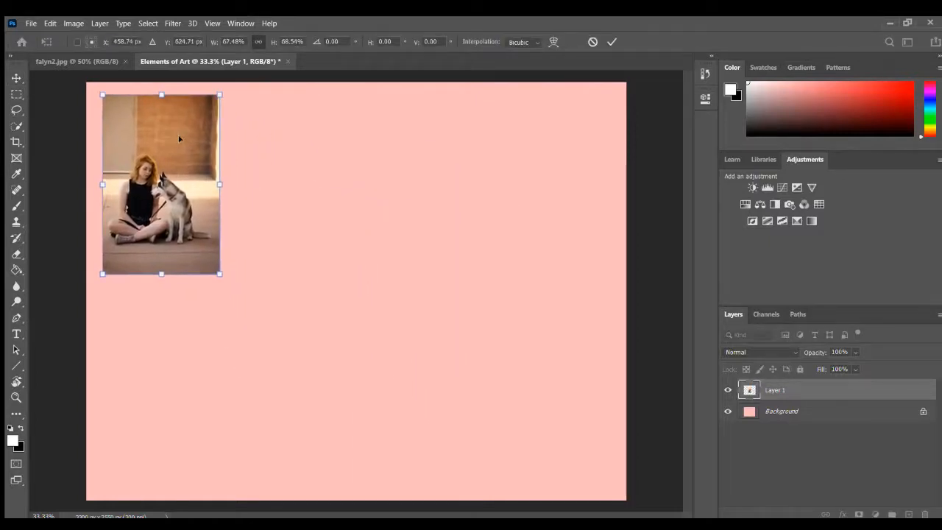
key(Return)
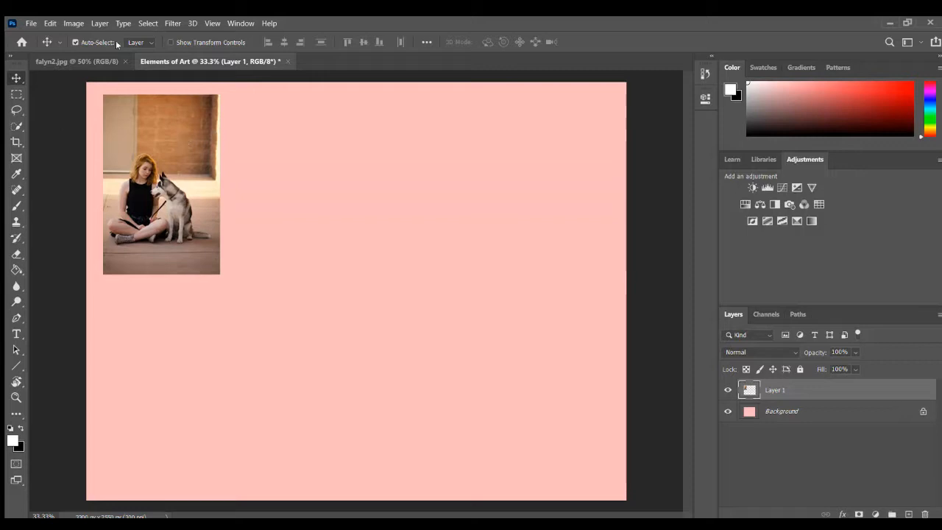
Compare the Elements of Art layout with the source photo and return to the falyn2.jpg document
click(77, 61)
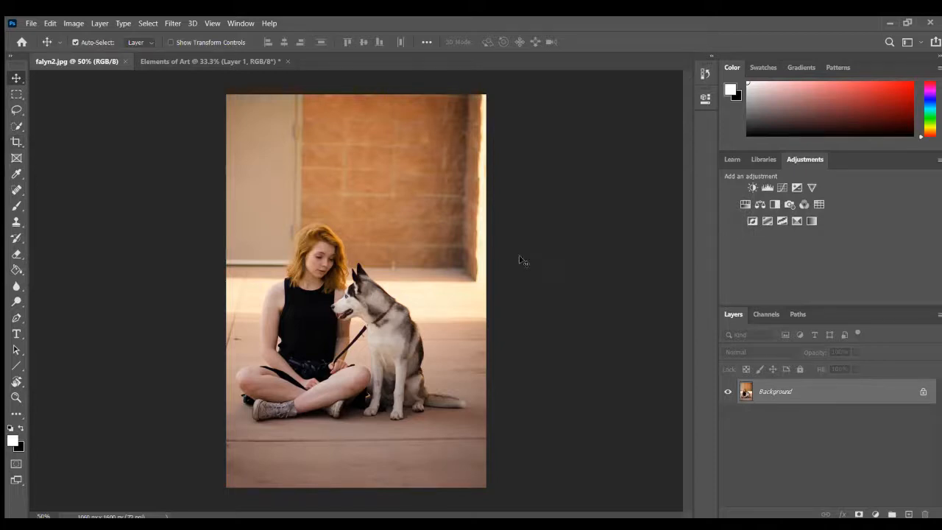
click(225, 62)
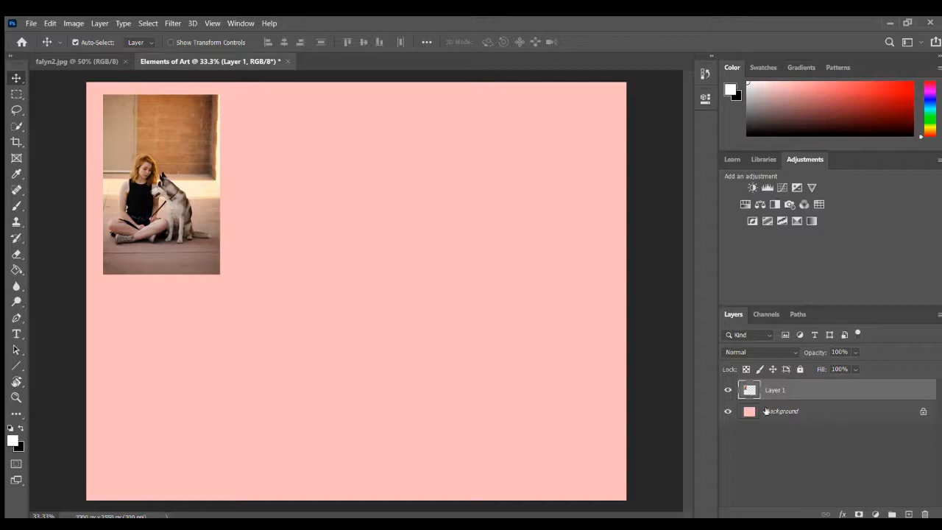
click(91, 59)
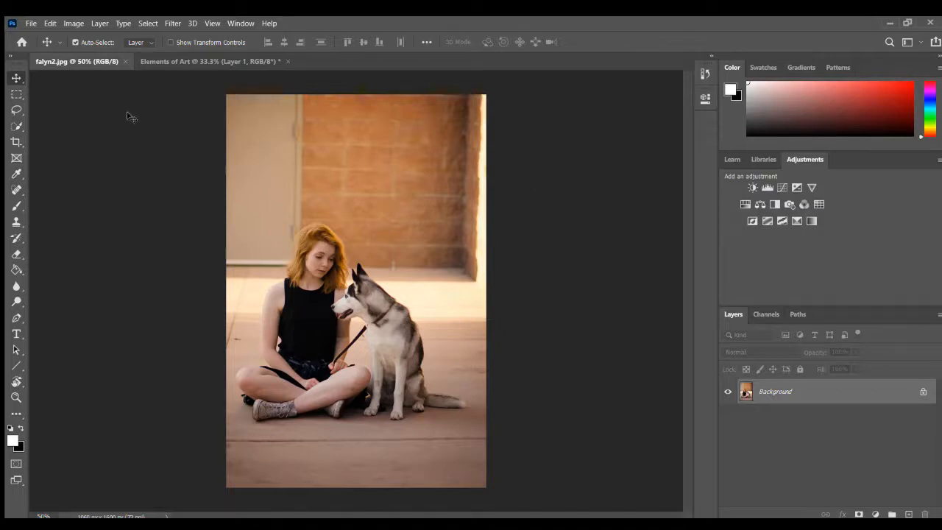
Crop the falyn2.jpg photo to a 1:1 square framing the seated woman and the dog
click(17, 142)
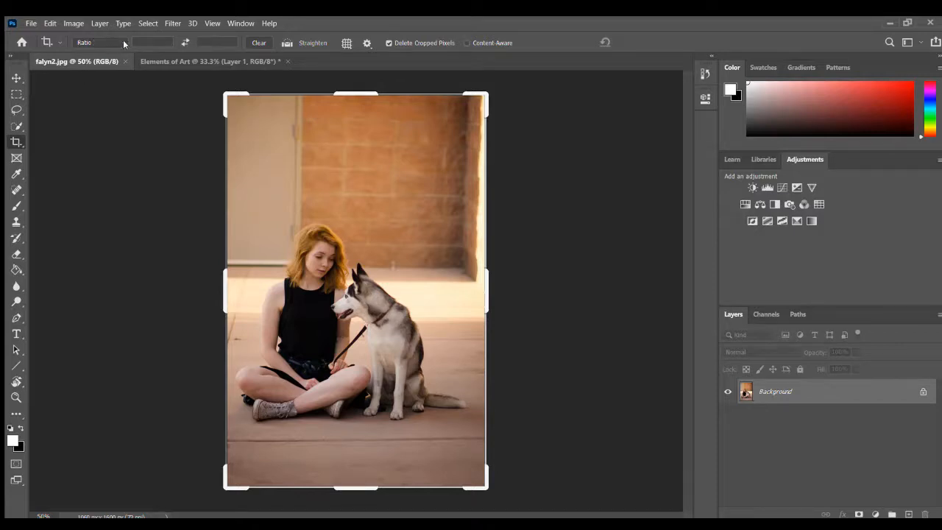
click(123, 85)
drag(334, 277, 337, 255)
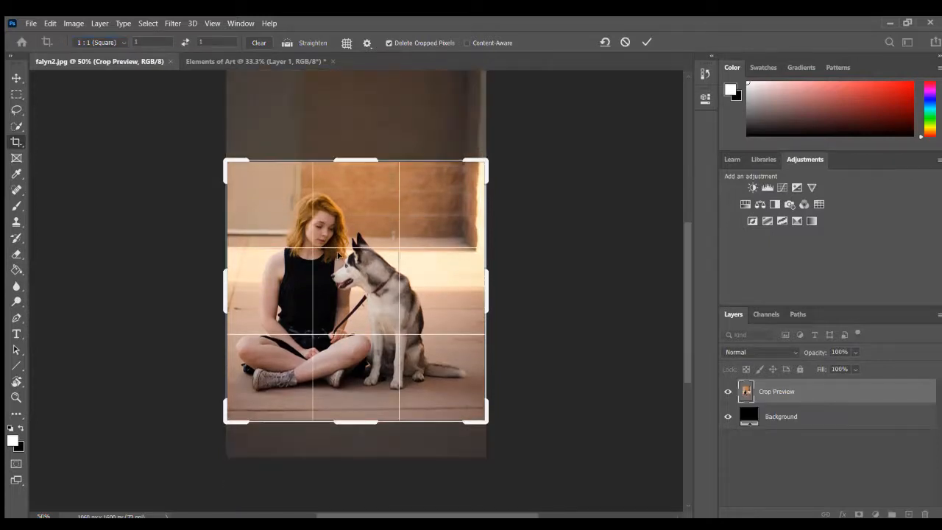
key(Return)
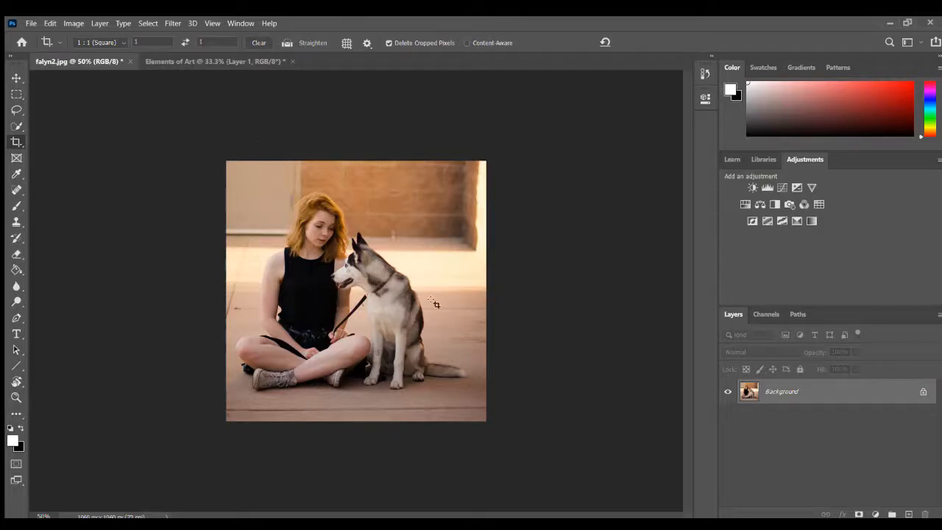
Clear the crop's fixed ratio and try adjusting the photo's right edge with a free-form crop
click(261, 42)
click(17, 141)
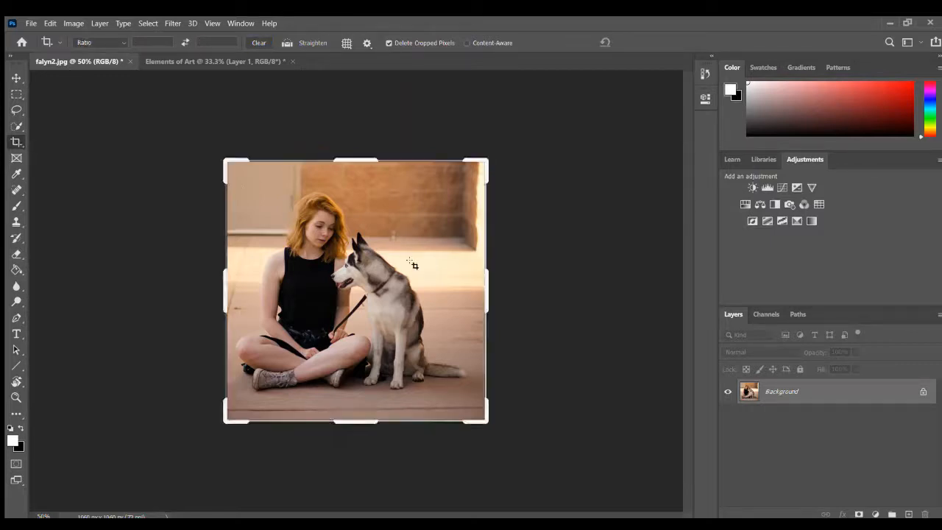
click(485, 288)
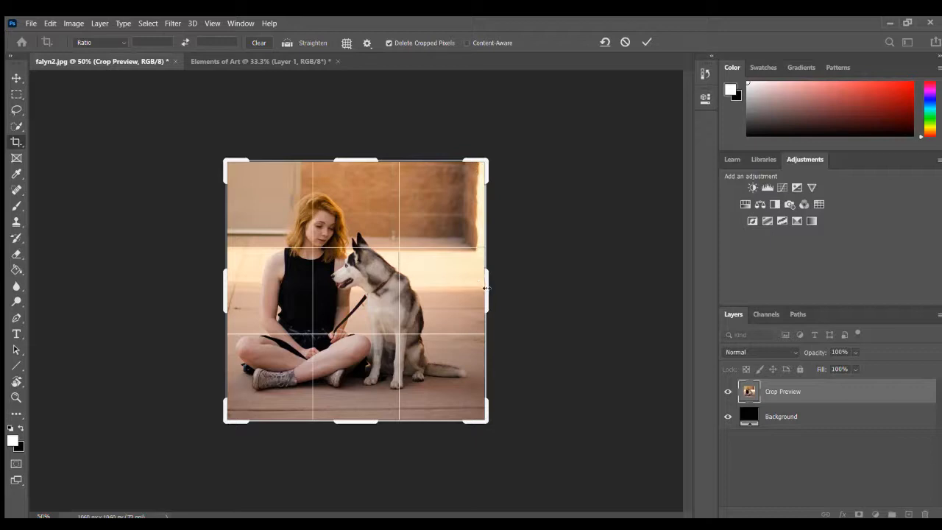
mouse_move(485, 288)
mouse_down()
mouse_move(385, 290)
mouse_move(490, 292)
mouse_move(452, 295)
mouse_move(489, 296)
mouse_move(480, 297)
mouse_up()
key(Return)
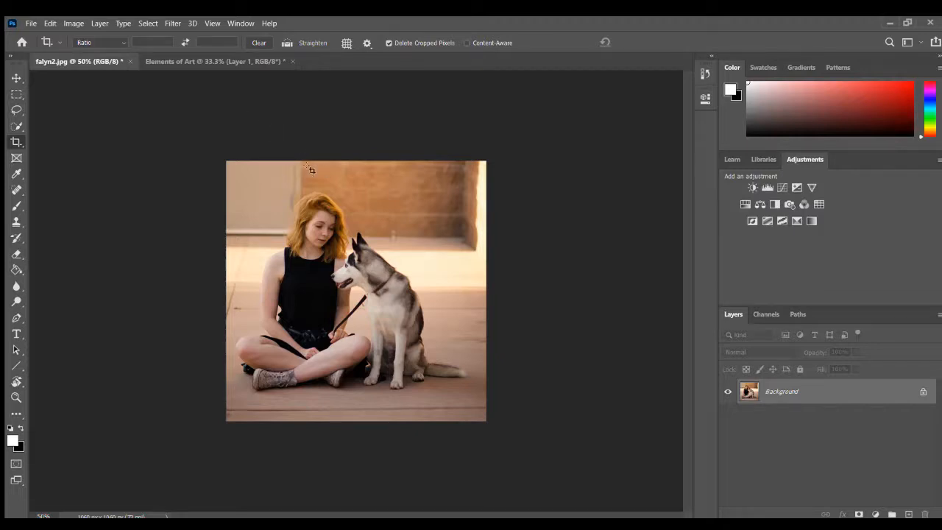
Switch to the Elements of Art document and undo the placement of the uncropped photo, leaving only the pink background
click(268, 62)
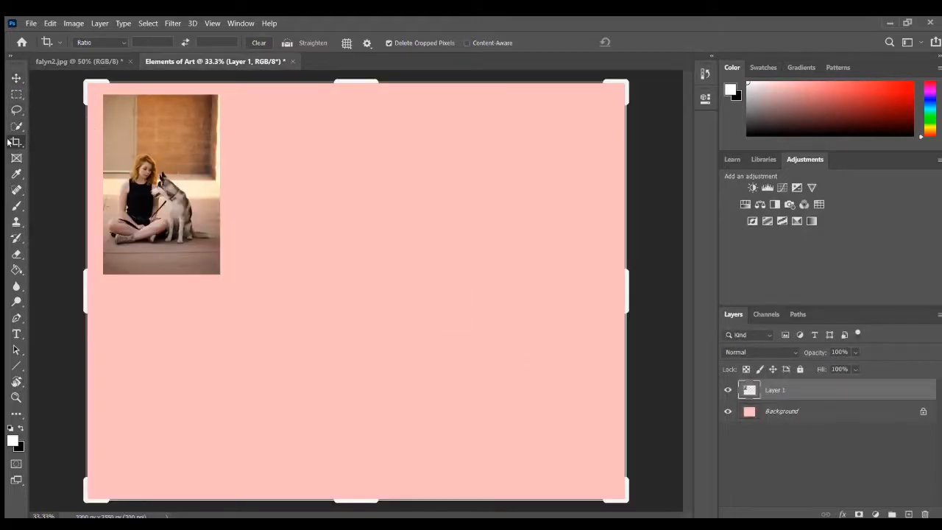
click(16, 78)
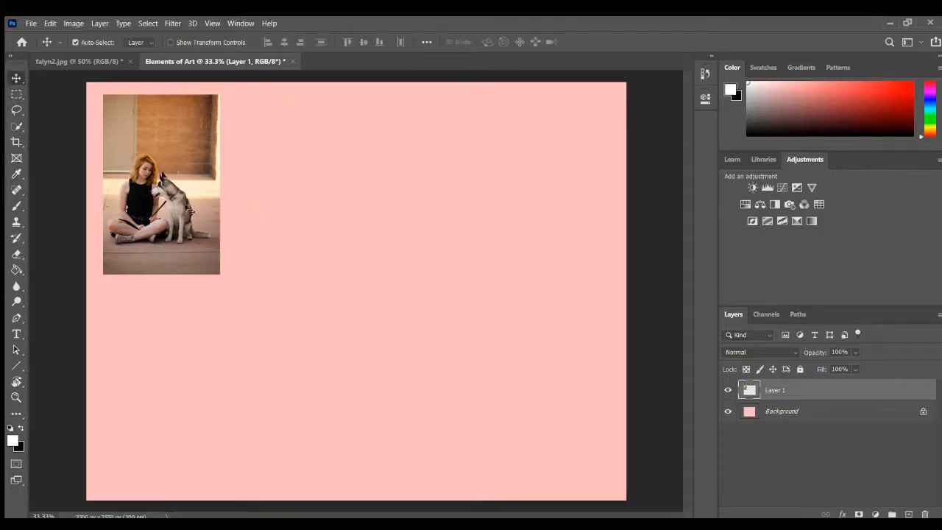
key(ctrl+z)
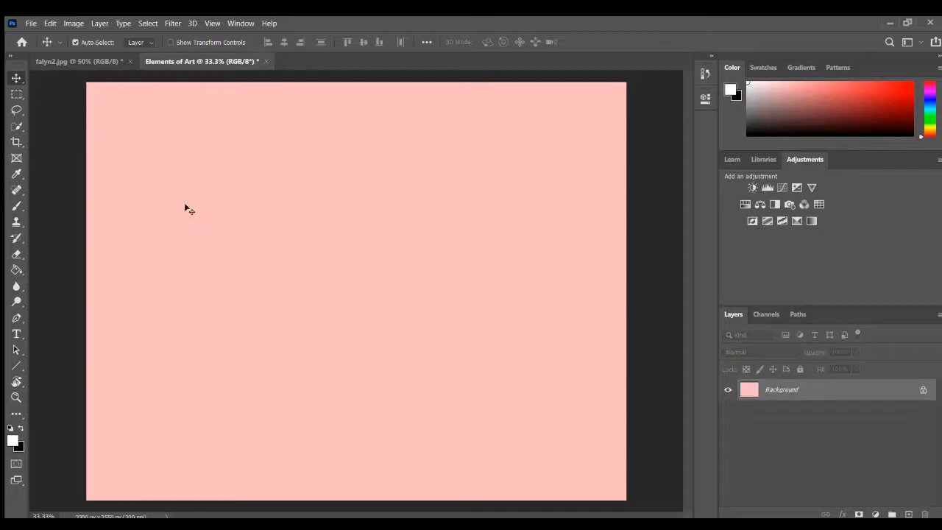
Return to falyn2.jpg, add a Brightness/Contrast adjustment layer above the cropped photo, and increase its brightness and contrast
click(77, 61)
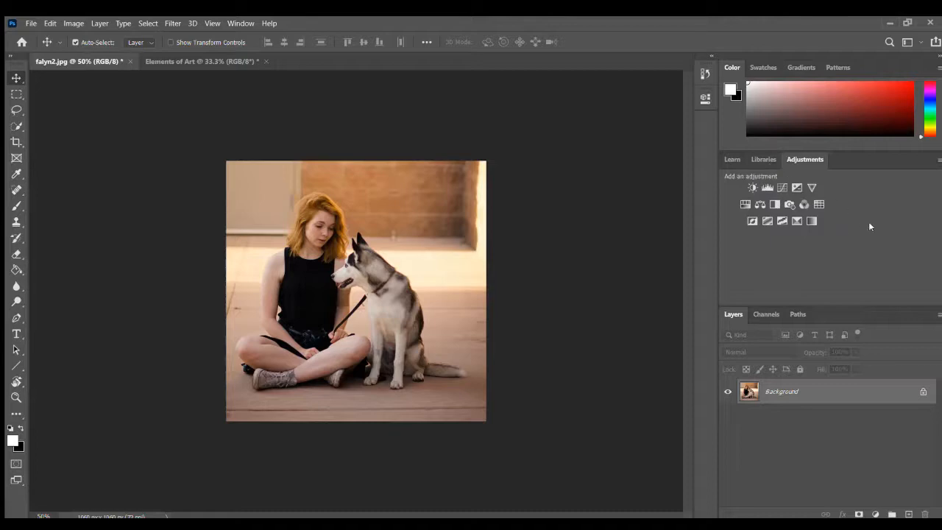
click(747, 187)
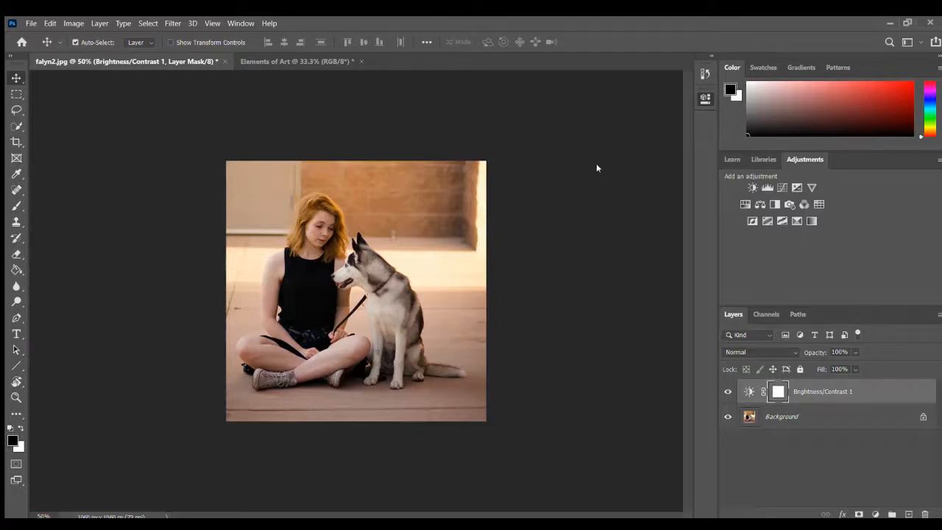
drag(596, 164, 605, 184)
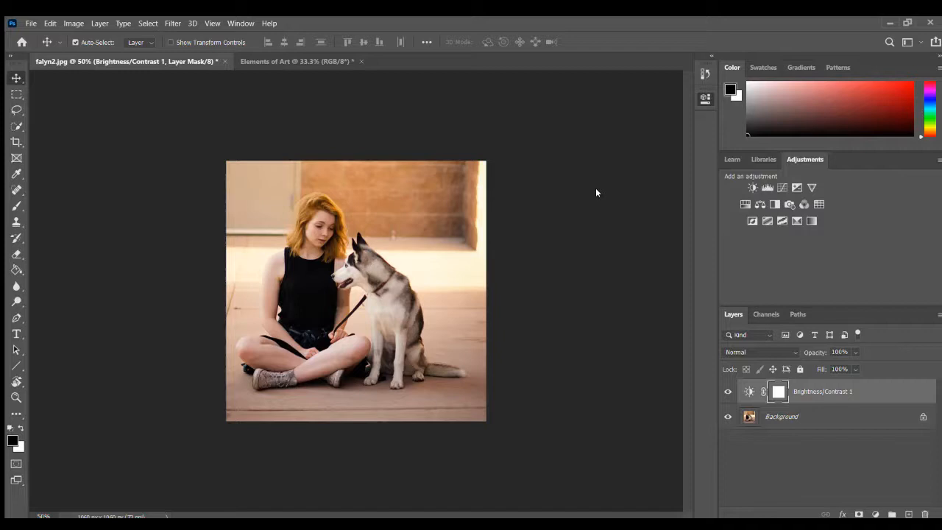
key(ctrl+z)
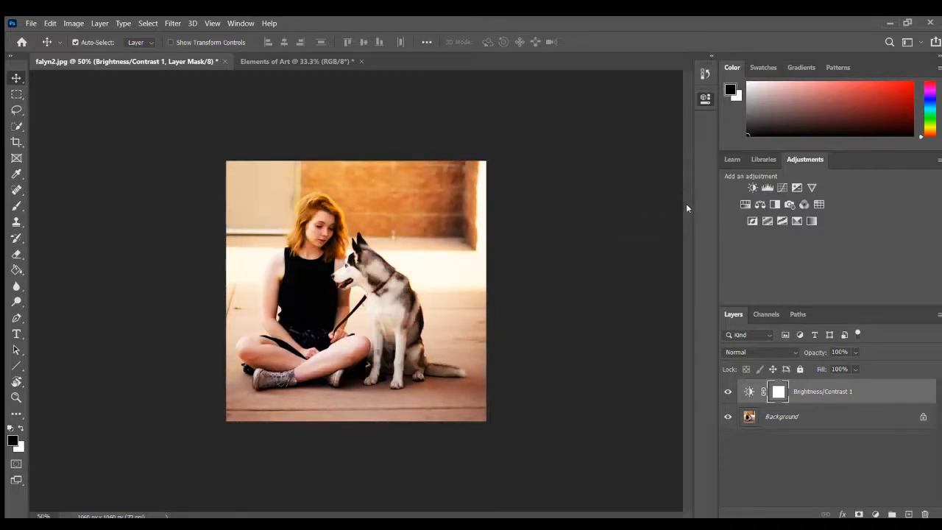